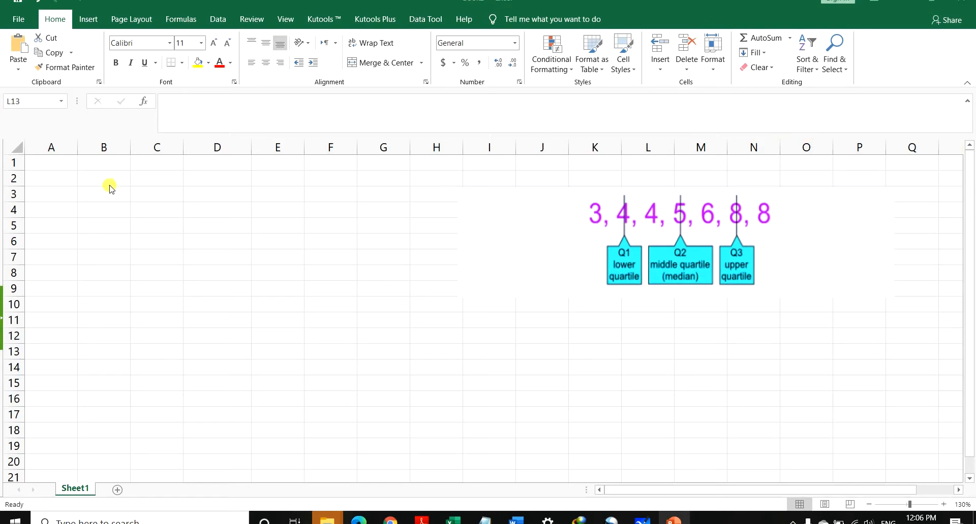
- Enter the values 3, 4, 4, 5, 6, 8 and 8 down column A in cells A2 to A8
{"action": "left_click", "coordinate": [59, 179]}
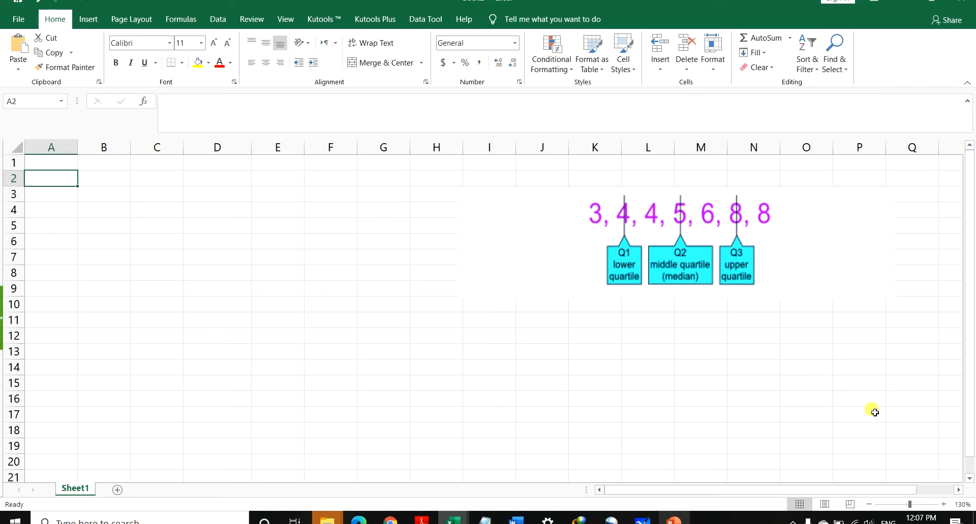
{"action": "type", "text": "3"}
{"action": "key", "text": "Return"}
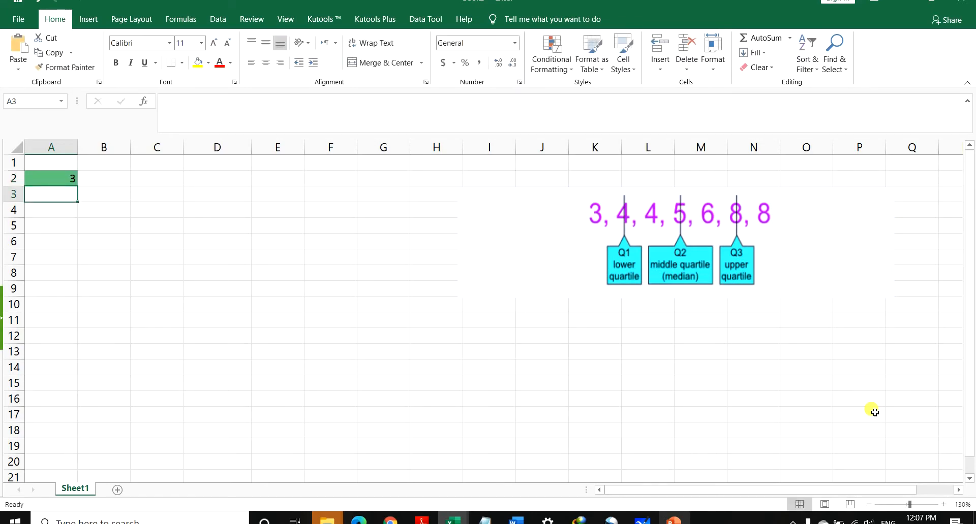
{"action": "type", "text": "4"}
{"action": "key", "text": "Return"}
{"action": "type", "text": "5"}
{"action": "key", "text": "Return"}
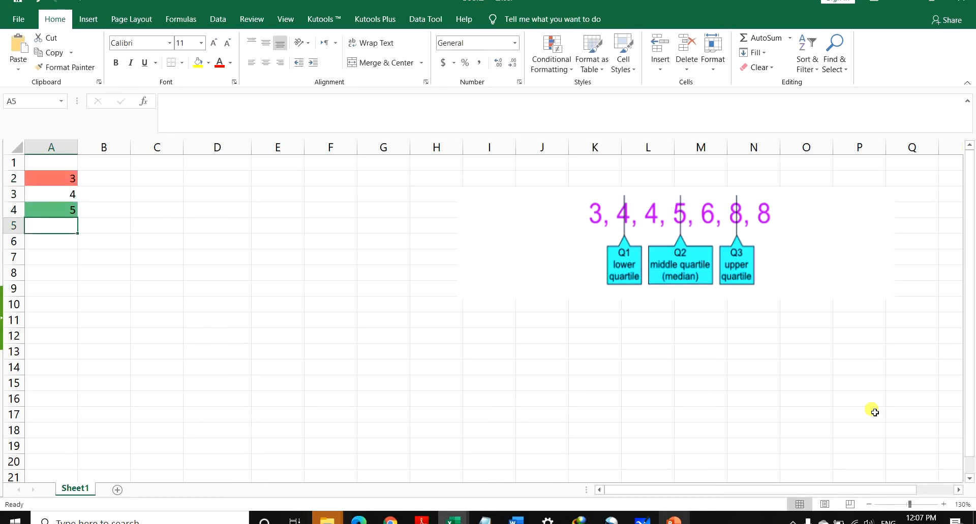
{"action": "key", "text": "Up"}
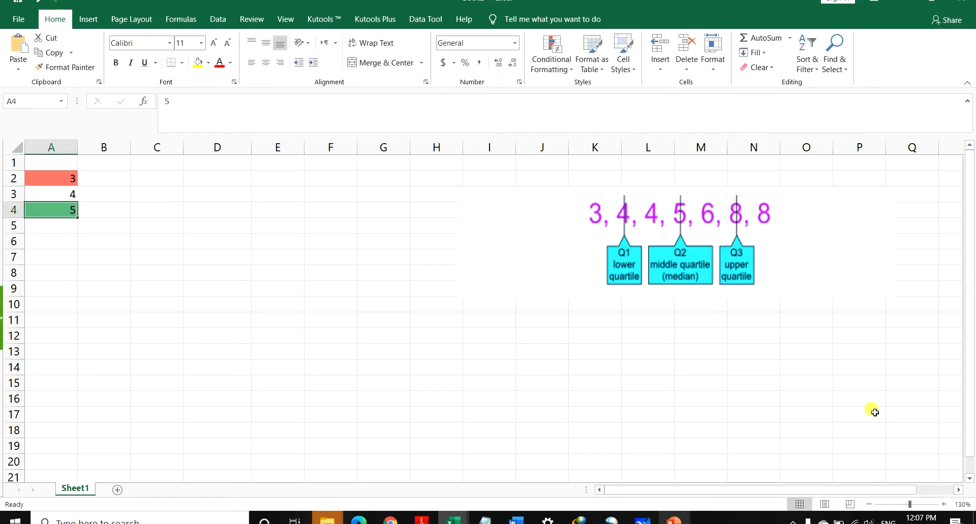
{"action": "type", "text": "4"}
{"action": "key", "text": "Return"}
{"action": "type", "text": "5"}
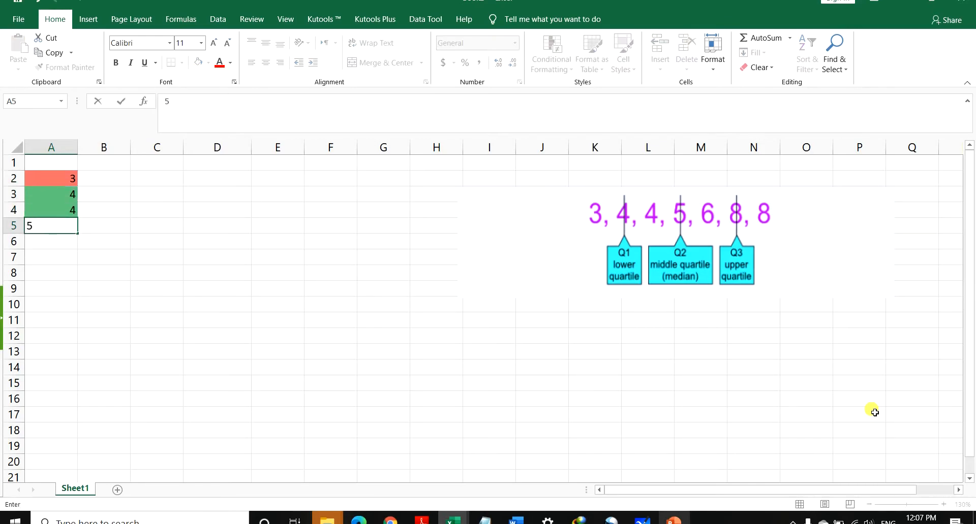
{"action": "key", "text": "Return"}
{"action": "type", "text": "6"}
{"action": "key", "text": "Return"}
{"action": "type", "text": "88"}
{"action": "key", "text": "BackSpace"}
{"action": "key", "text": "Return"}
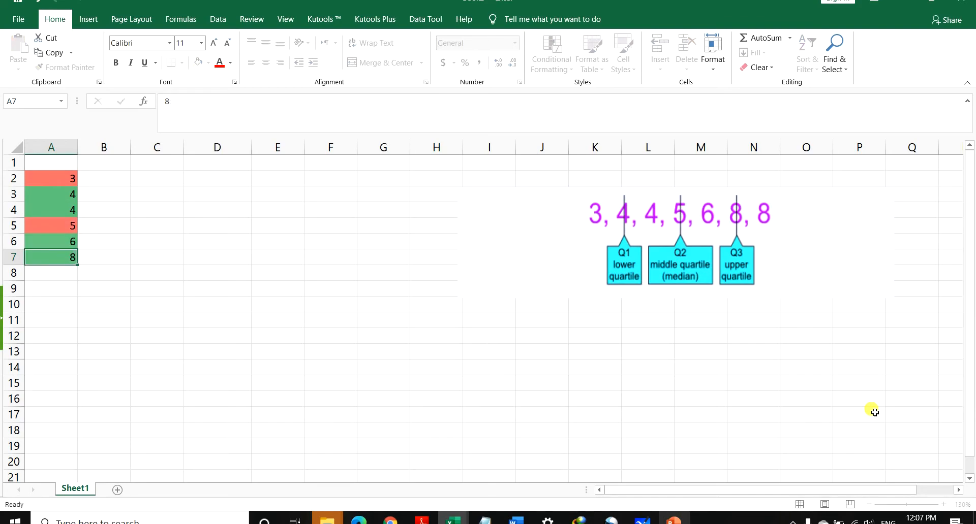
{"action": "type", "text": "8"}
{"action": "key", "text": "Return"}
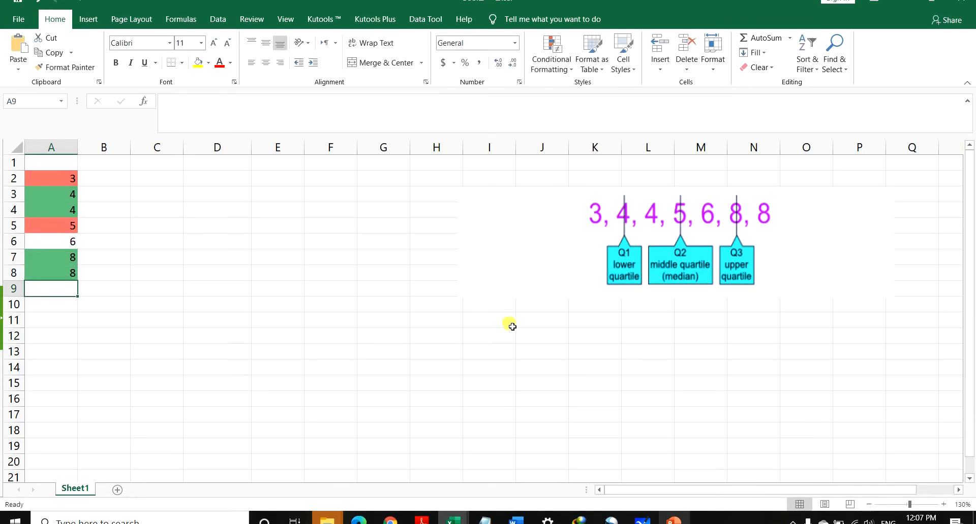
- Clear the conditional formatting from cells A2:A8
{"action": "left_click_drag", "start_coordinate": [43, 175], "coordinate": [74, 278]}
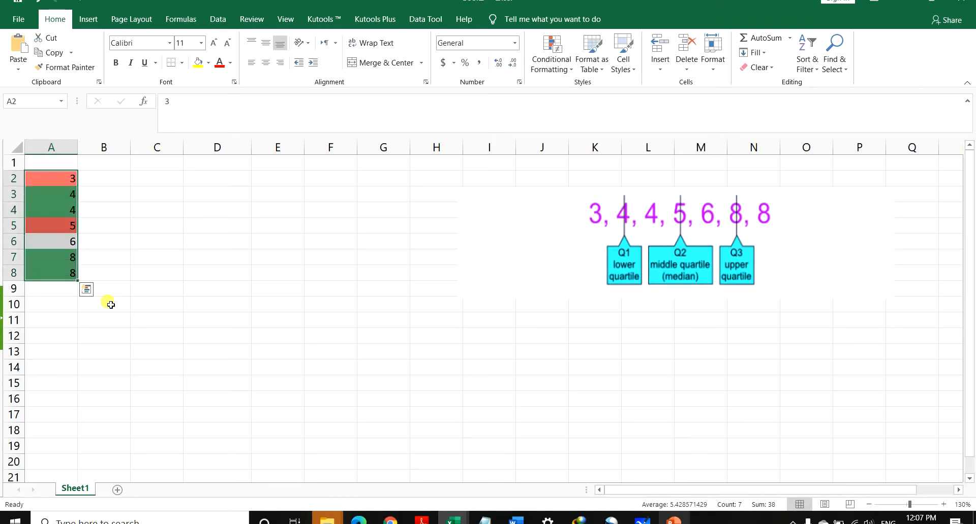
{"action": "left_click", "coordinate": [87, 289]}
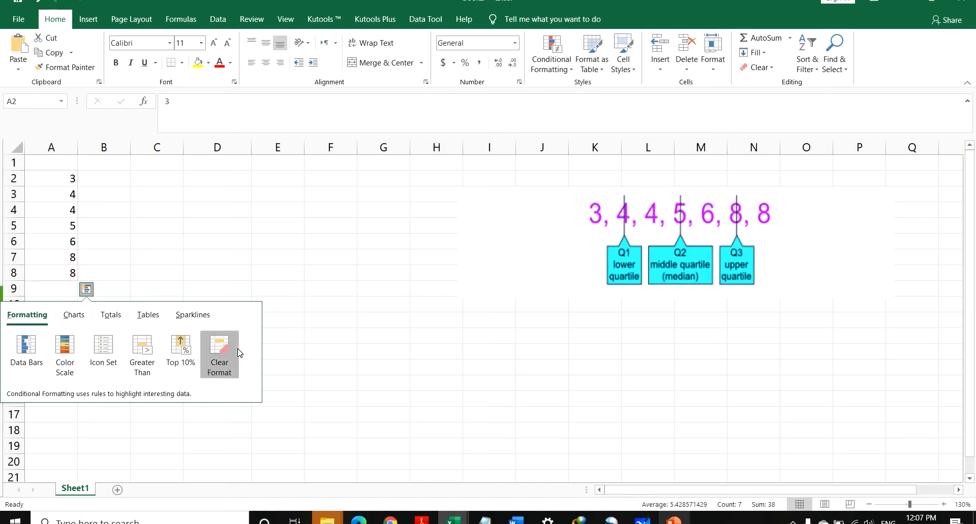
{"action": "left_click", "coordinate": [219, 354]}
- Enter the heading "excell" in cell B1
{"action": "left_click", "coordinate": [83, 179]}
{"action": "left_click", "coordinate": [109, 160]}
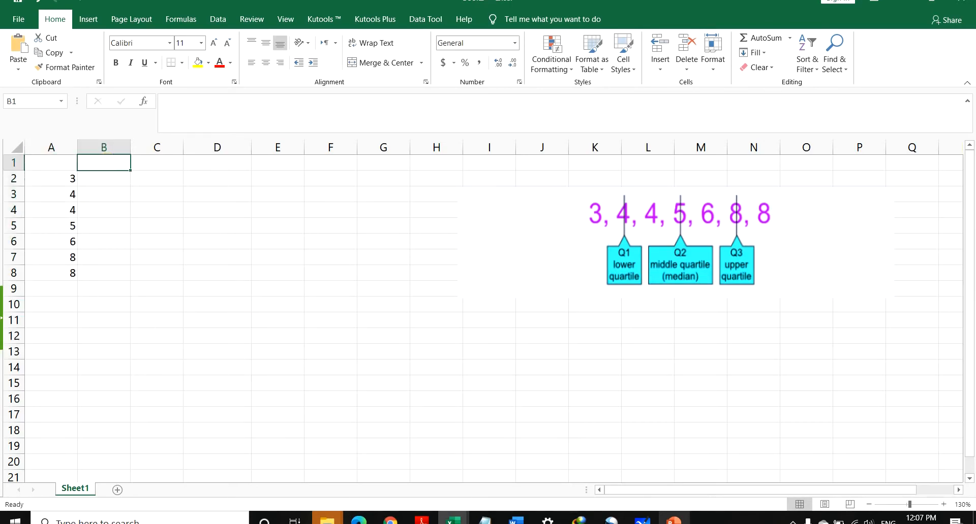
{"action": "type", "text": "excell"}
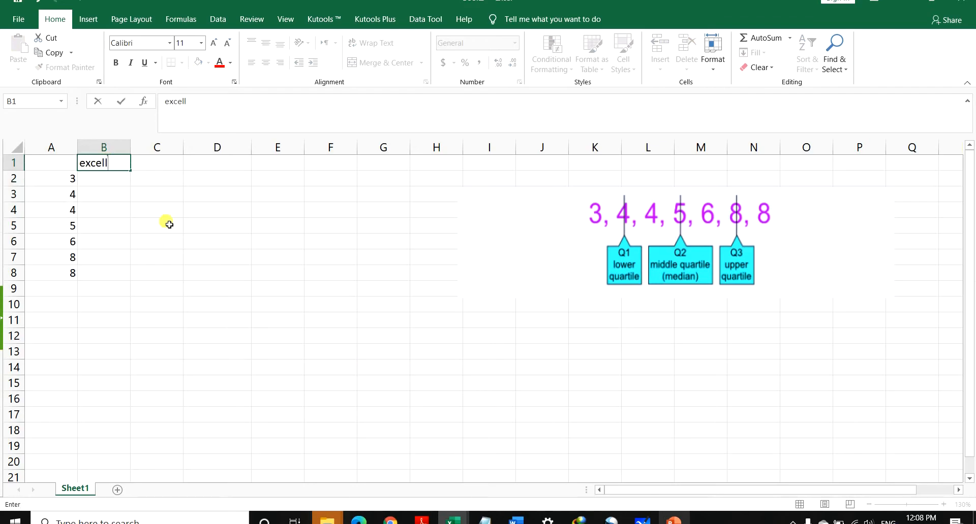
- Calculate the first quartile of the column A values in cell B2 with =QUARTILE.INC(A2:A8,1)
{"action": "left_click", "coordinate": [114, 182]}
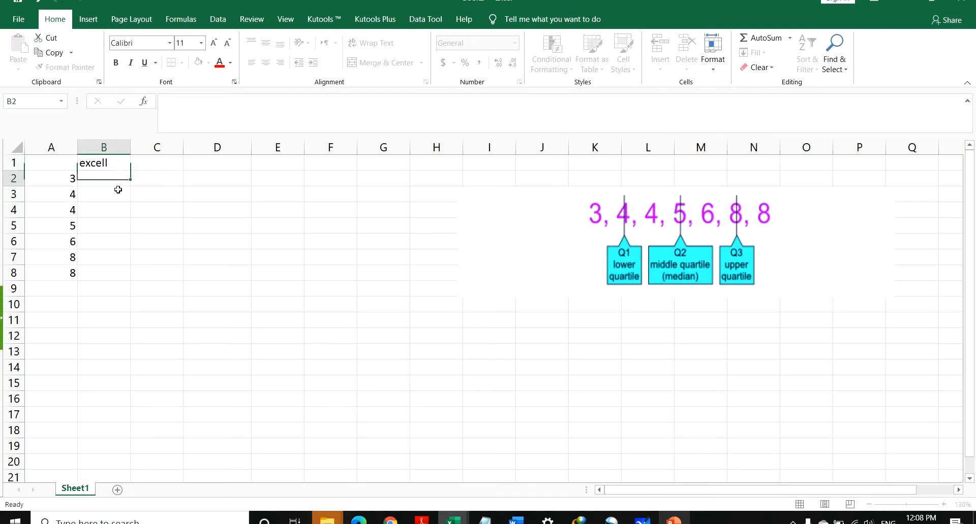
{"action": "type", "text": "="}
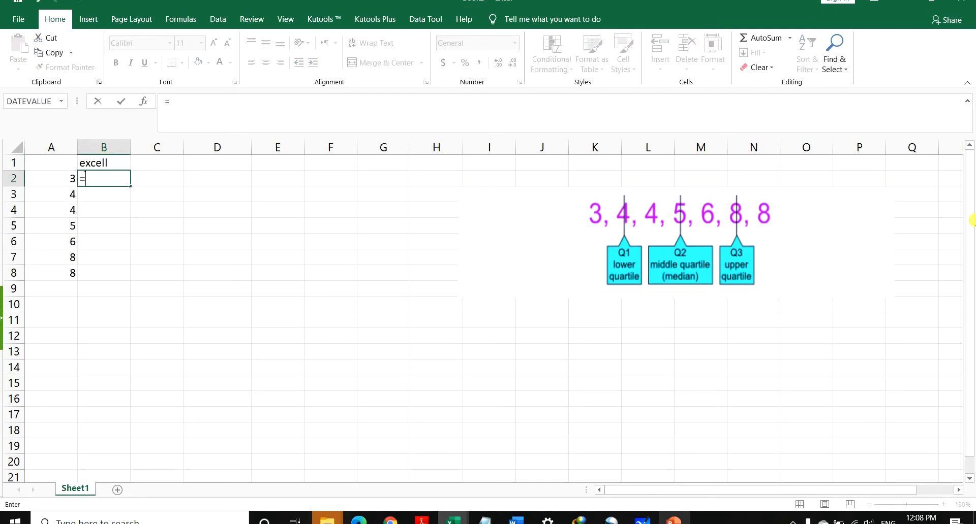
{"action": "type", "text": "q"}
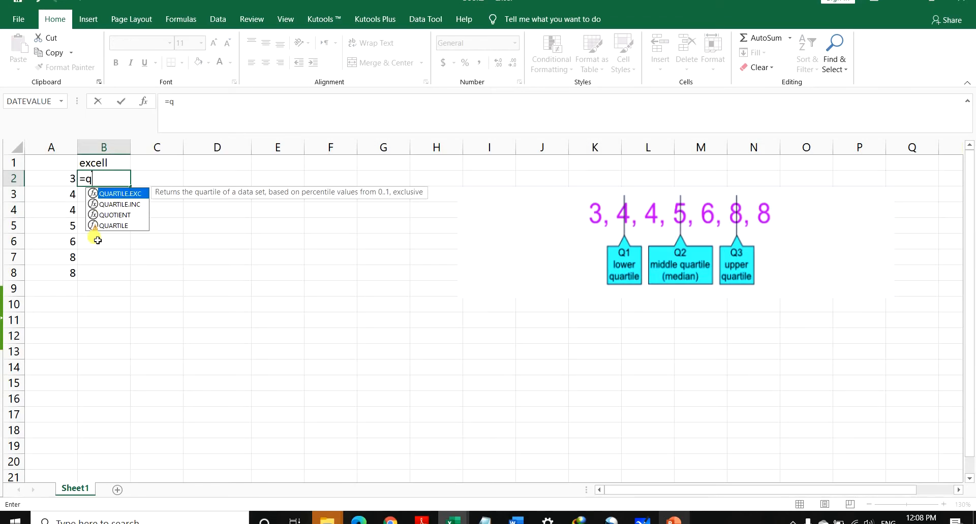
{"action": "left_click", "coordinate": [119, 204]}
{"action": "double_click", "coordinate": [120, 204]}
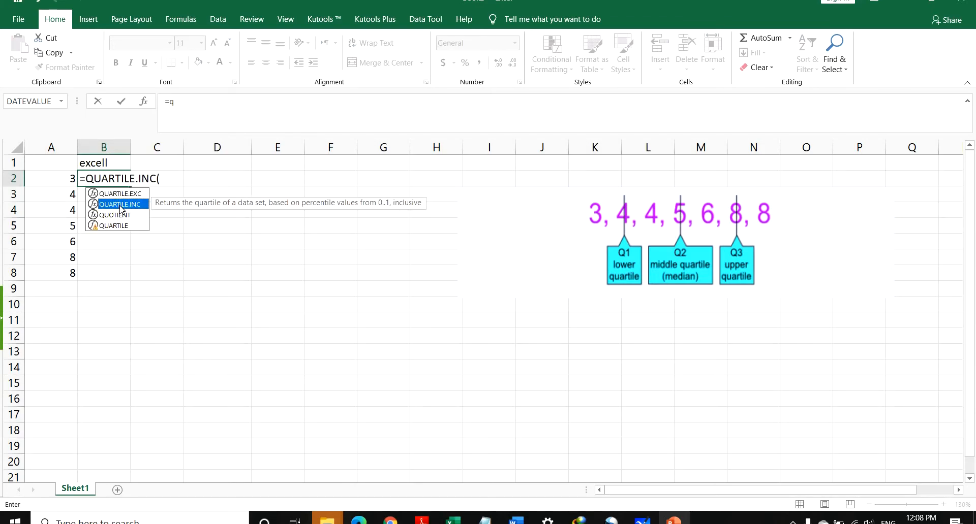
{"action": "left_click_drag", "start_coordinate": [60, 179], "coordinate": [76, 287]}
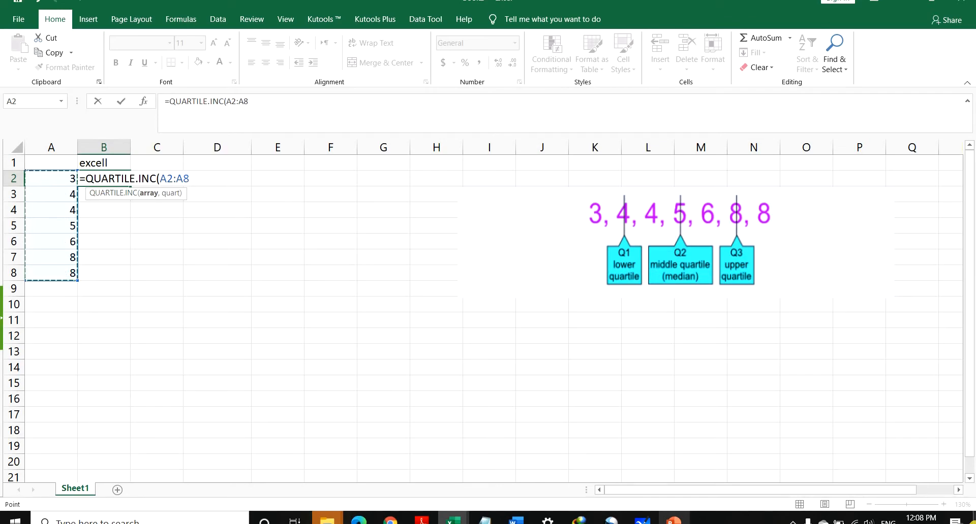
{"action": "type", "text": ",1"}
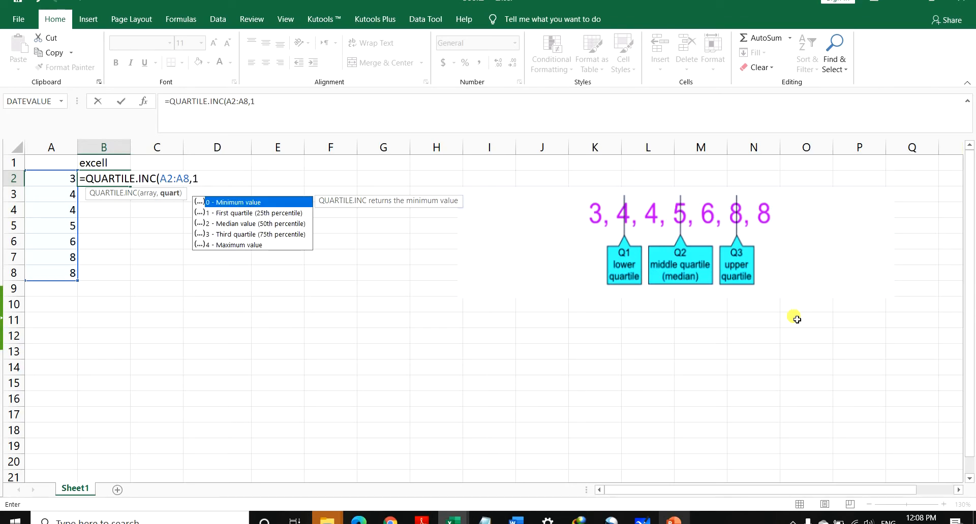
{"action": "type", "text": ")"}
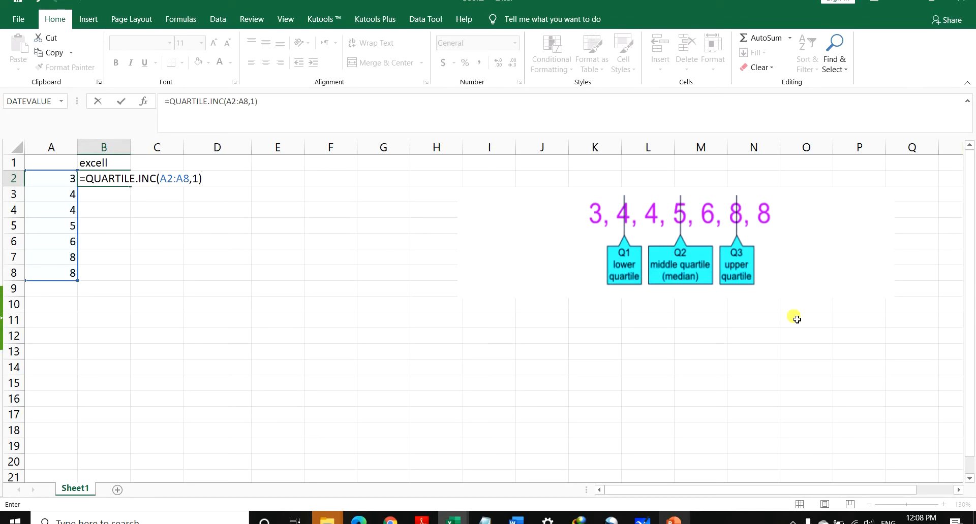
{"action": "key", "text": "Return"}
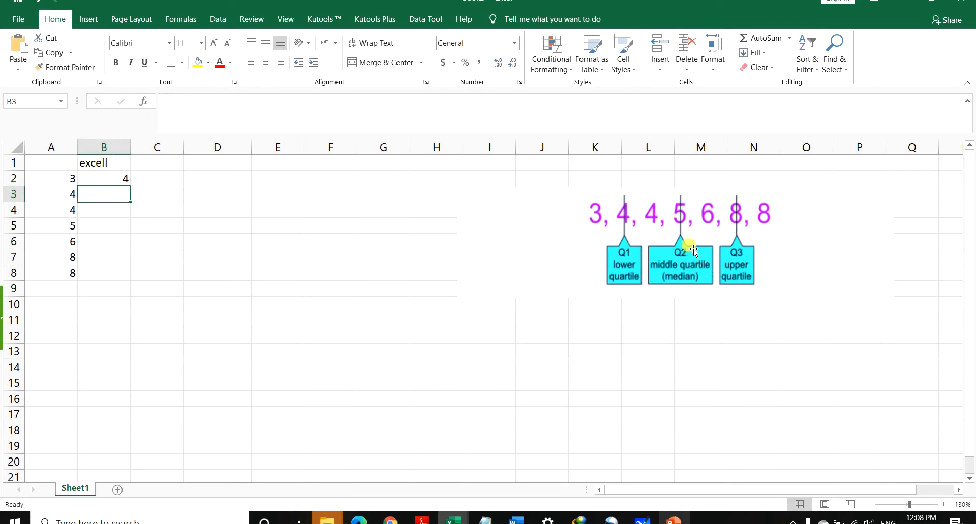
- Calculate the second quartile (median) of the column A values in cell B3 with =QUARTILE.INC(A2:A8,2)
{"action": "double_click", "coordinate": [129, 197]}
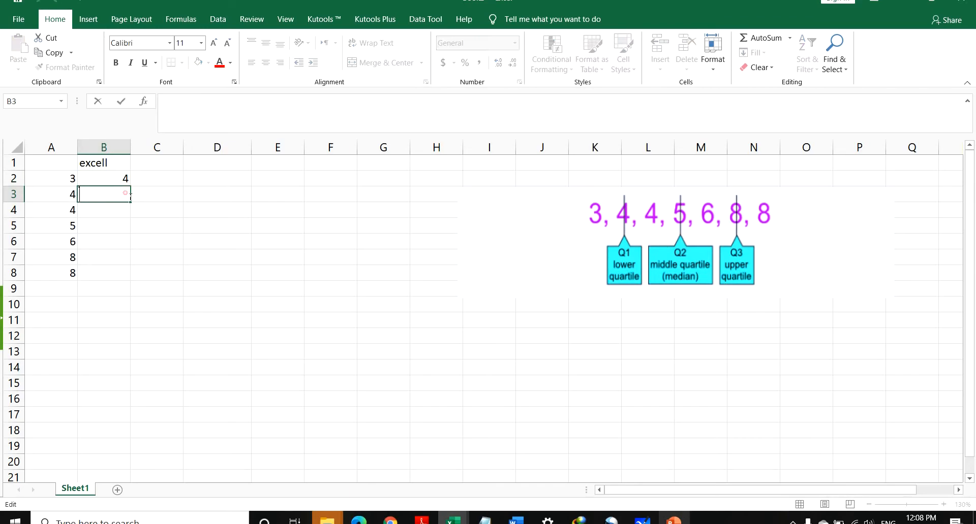
{"action": "left_click", "coordinate": [167, 182]}
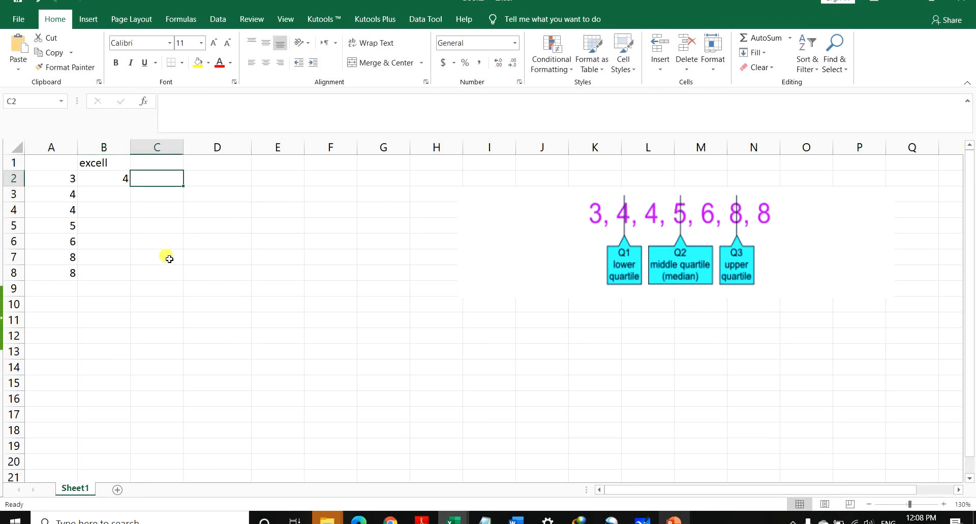
{"action": "double_click", "coordinate": [124, 196]}
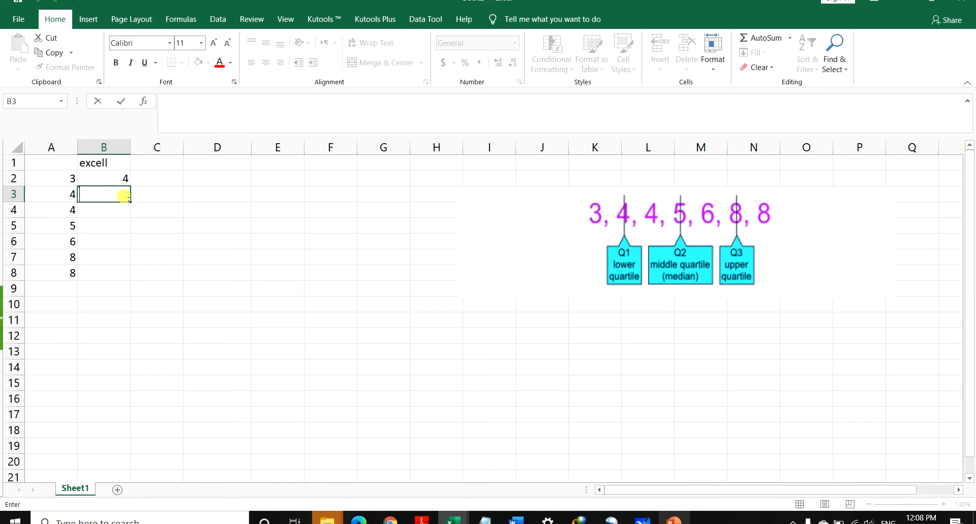
{"action": "type", "text": "=qu"}
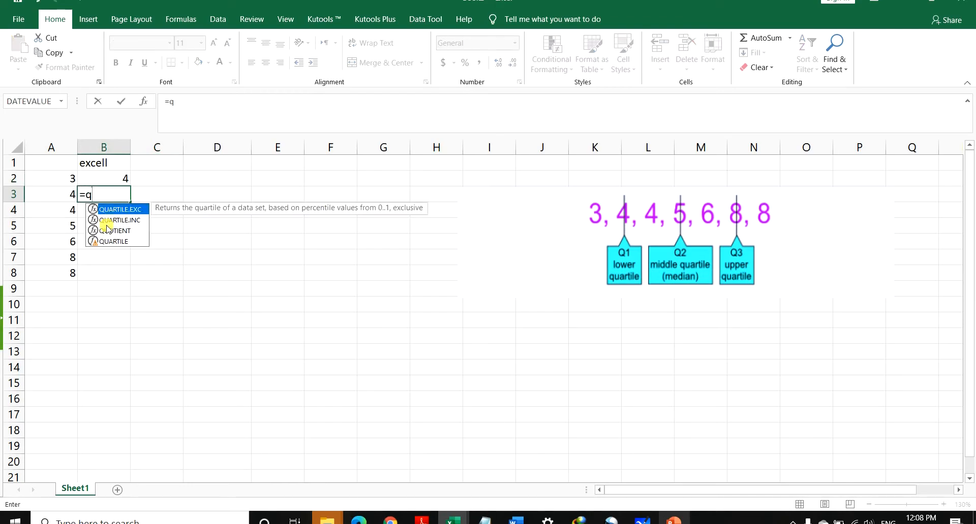
{"action": "double_click", "coordinate": [121, 221]}
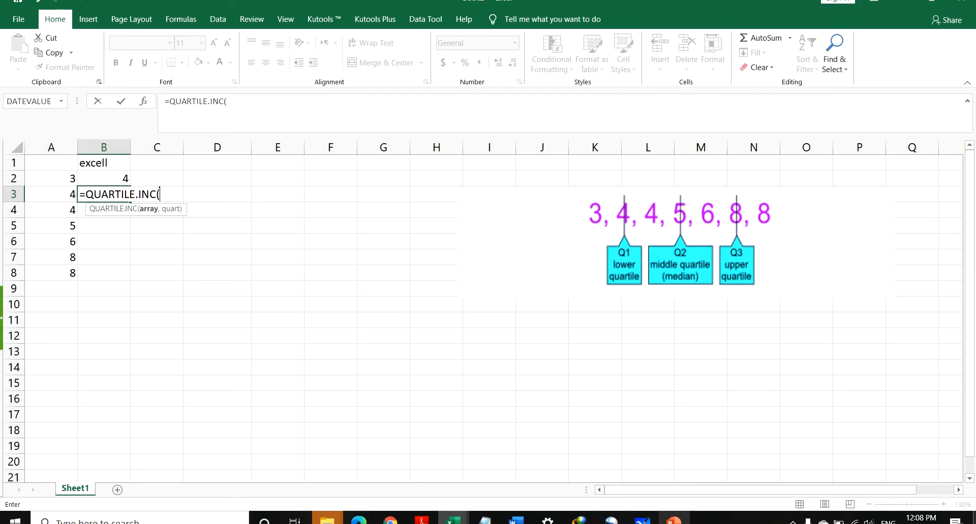
{"action": "left_click_drag", "start_coordinate": [63, 179], "coordinate": [64, 276]}
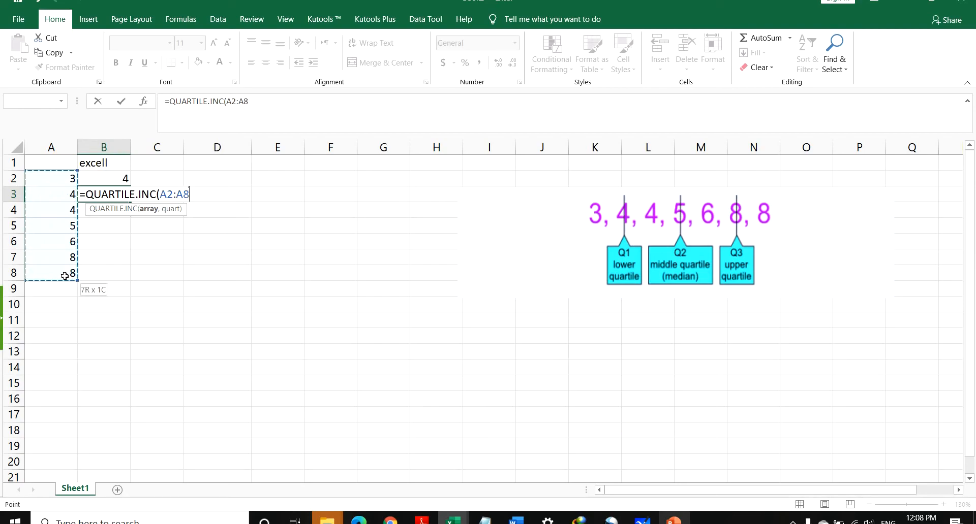
{"action": "type", "text": ","}
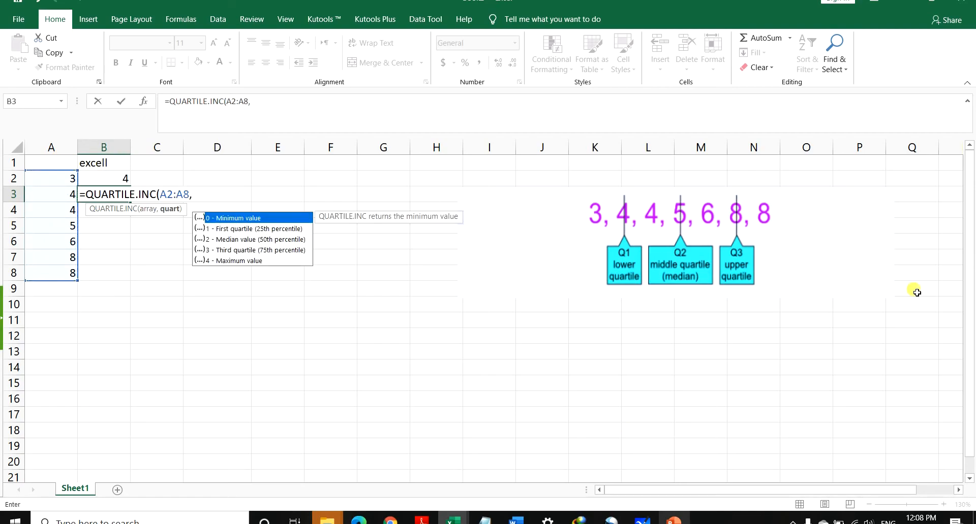
{"action": "type", "text": "2)"}
{"action": "key", "text": "Return"}
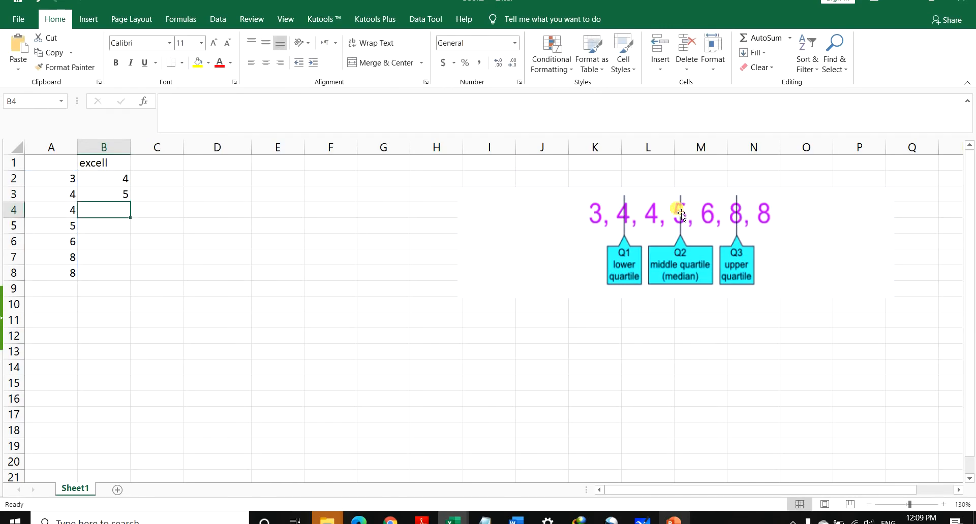
{"action": "left_click", "coordinate": [114, 198]}
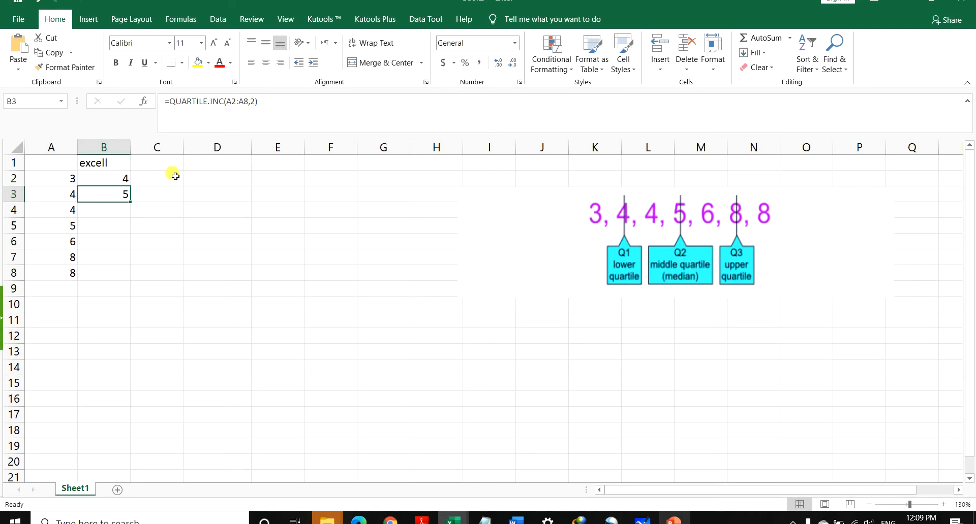
- Enter a second data set of 2, 5, 1, 9, 10, 6, 8, 79, 25 and 69 in cells D2 to D11
{"action": "left_click", "coordinate": [206, 182]}
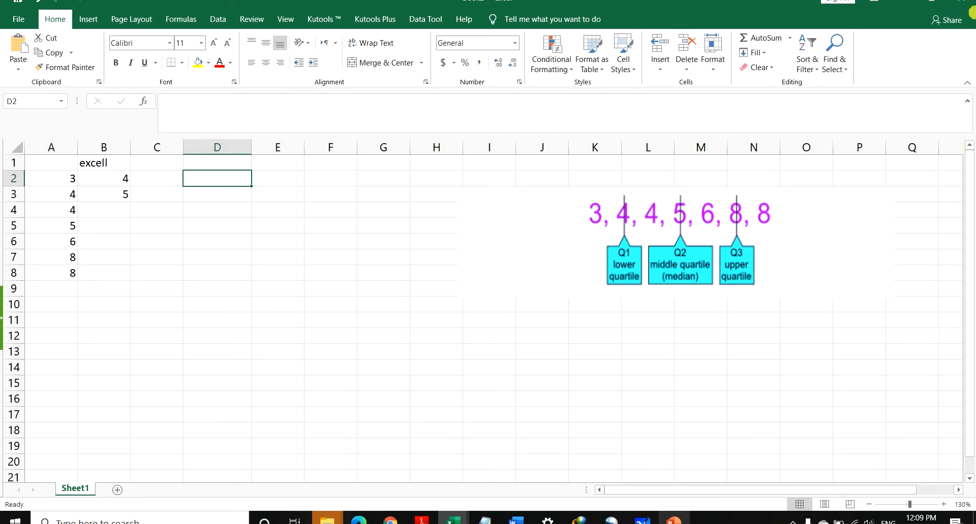
{"action": "type", "text": "2"}
{"action": "key", "text": "Return"}
{"action": "type", "text": "5"}
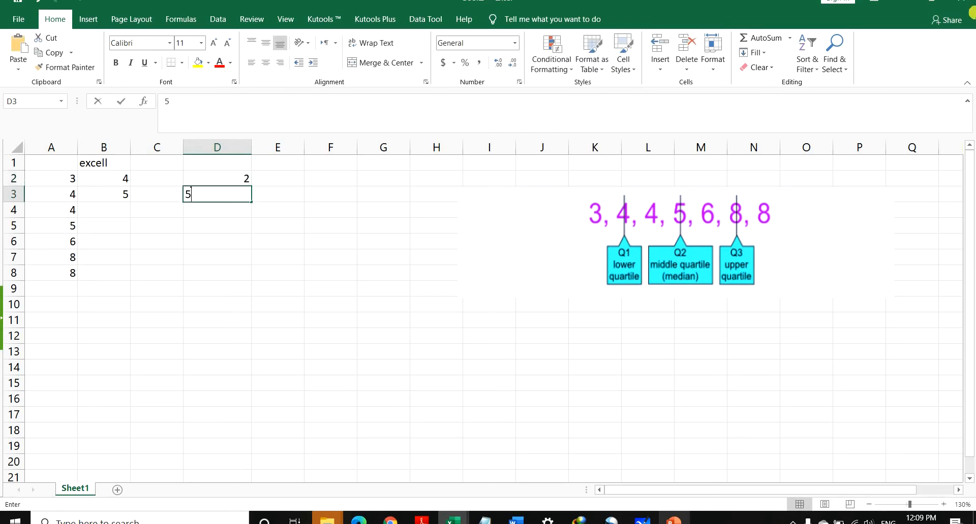
{"action": "key", "text": "Return"}
{"action": "type", "text": "1"}
{"action": "key", "text": "Return"}
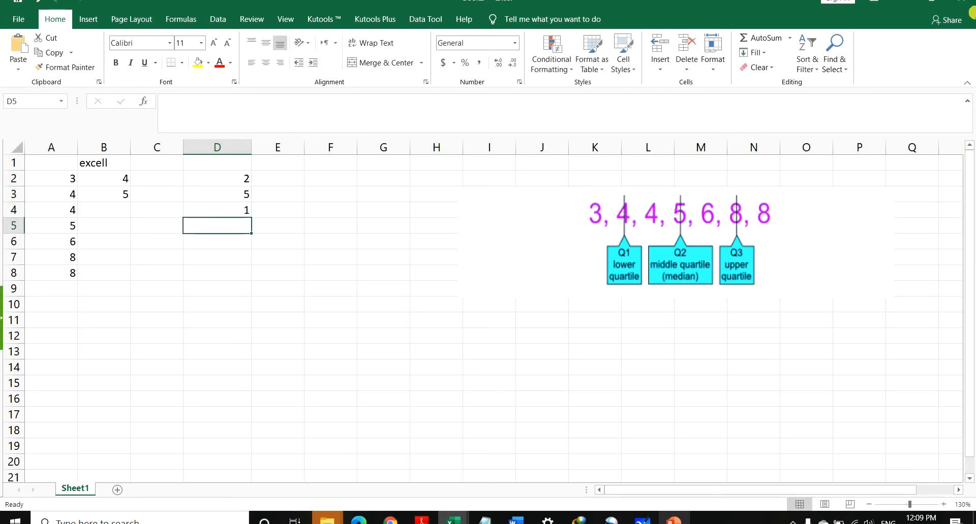
{"action": "type", "text": "9"}
{"action": "key", "text": "Return"}
{"action": "type", "text": "10"}
{"action": "key", "text": "Return"}
{"action": "type", "text": "6"}
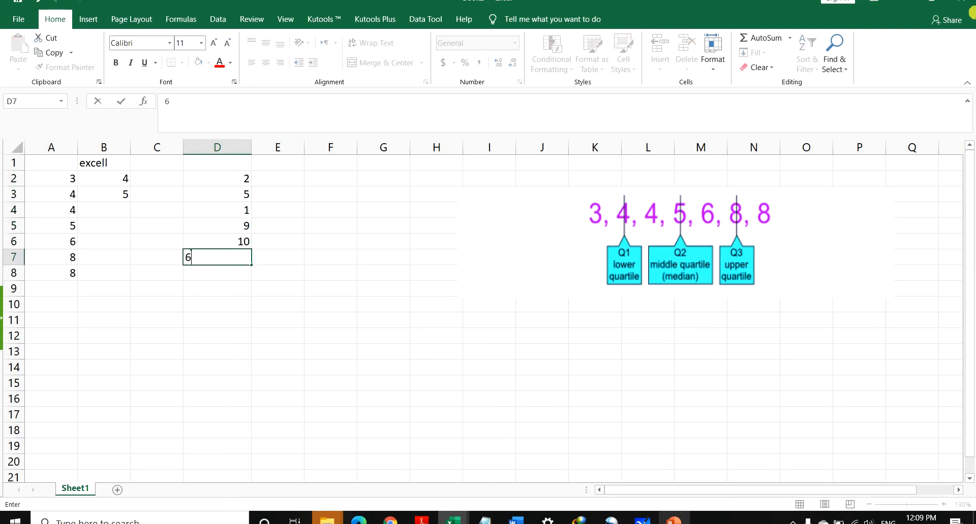
{"action": "key", "text": "Return"}
{"action": "type", "text": "8"}
{"action": "key", "text": "Return"}
{"action": "type", "text": "79"}
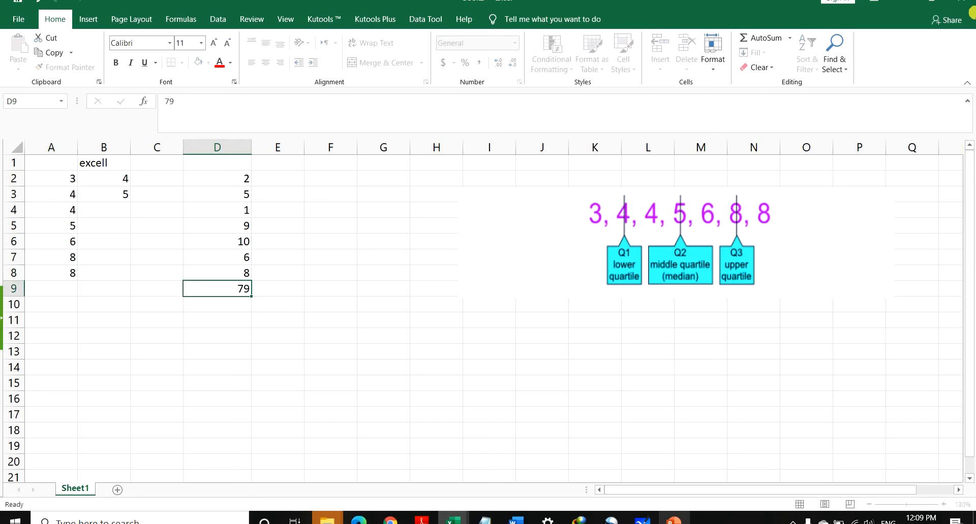
{"action": "key", "text": "Return"}
{"action": "type", "text": "25"}
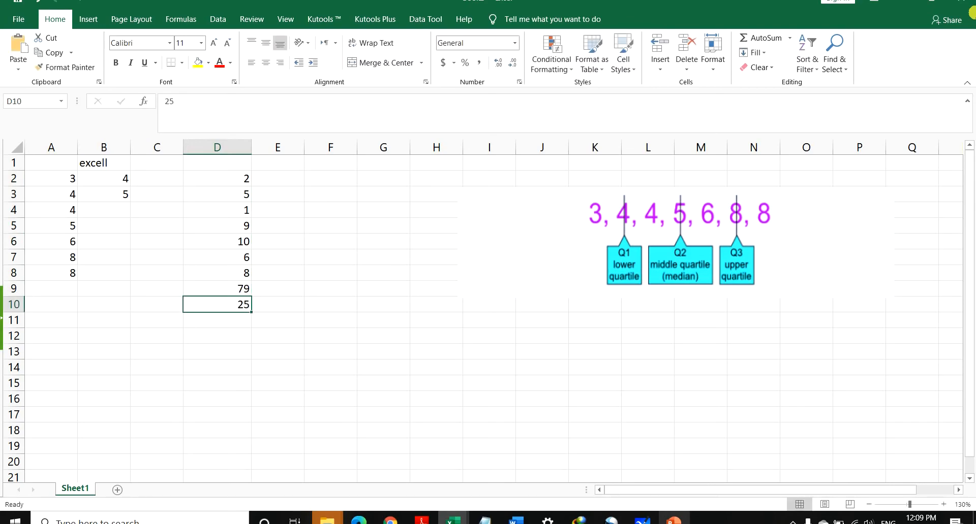
{"action": "key", "text": "Return"}
{"action": "type", "text": "69"}
{"action": "key", "text": "Return"}
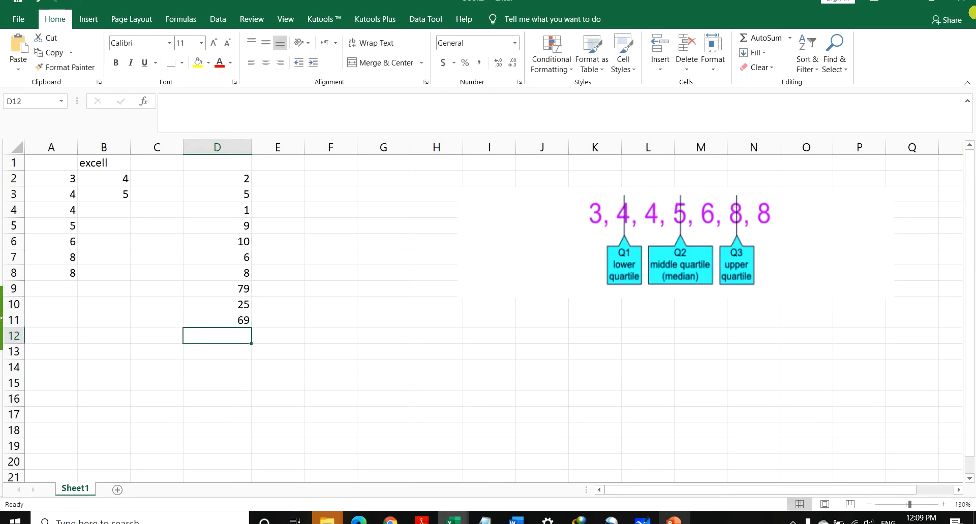
- Extend the second data set with 10, 11, 45 and 62 in cells D12 to D15
{"action": "type", "text": "10"}
{"action": "key", "text": "Return"}
{"action": "type", "text": "11"}
{"action": "key", "text": "Return"}
{"action": "type", "text": "45"}
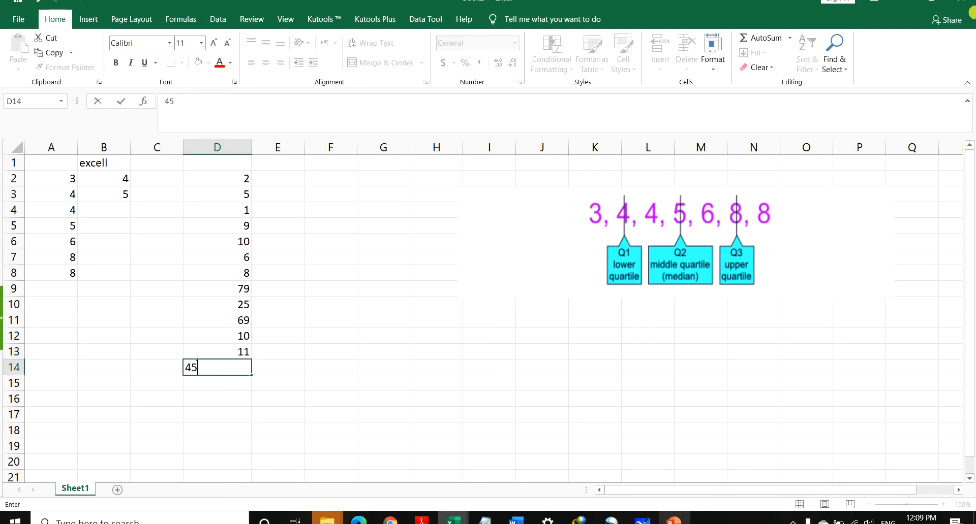
{"action": "key", "text": "Return"}
{"action": "type", "text": "6"}
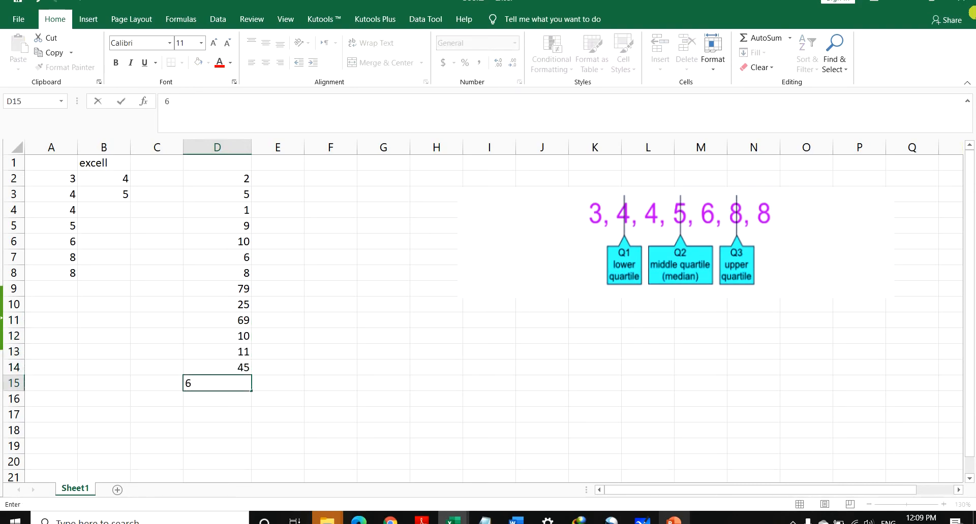
{"action": "type", "text": "2"}
- Calculate the first quartile of the column D values in cell F2 with =QUARTILE.INC(D2:D15,1)
{"action": "left_click", "coordinate": [330, 179]}
{"action": "left_click", "coordinate": [324, 181]}
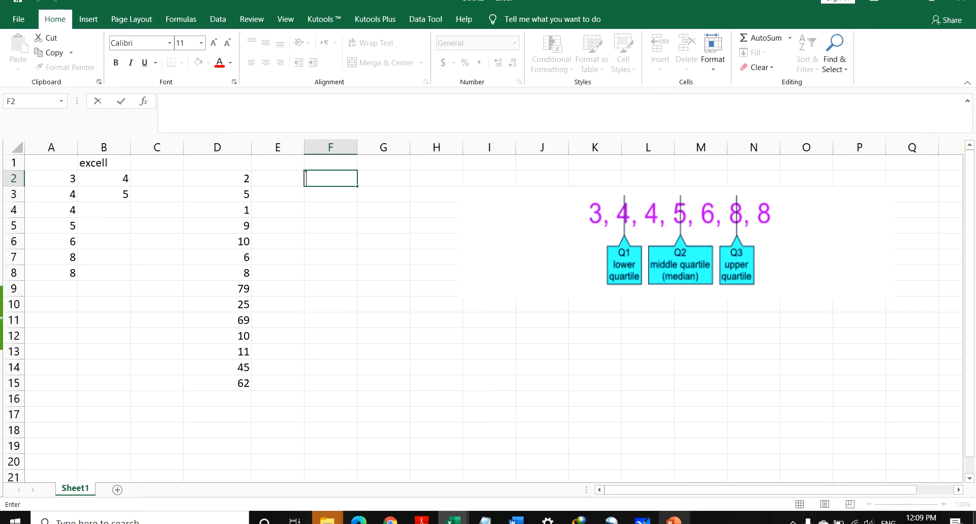
{"action": "type", "text": "="}
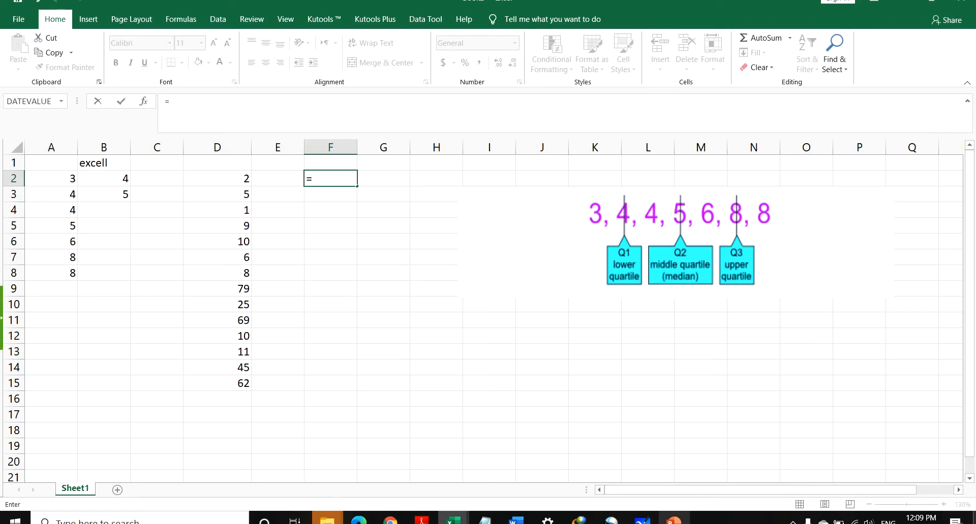
{"action": "type", "text": "q"}
{"action": "double_click", "coordinate": [345, 214]}
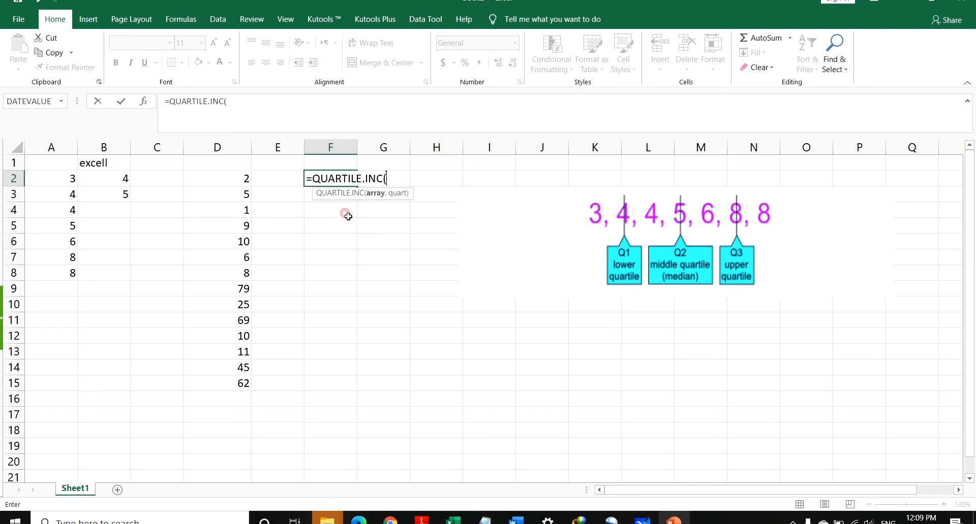
{"action": "left_click_drag", "start_coordinate": [243, 177], "coordinate": [226, 381]}
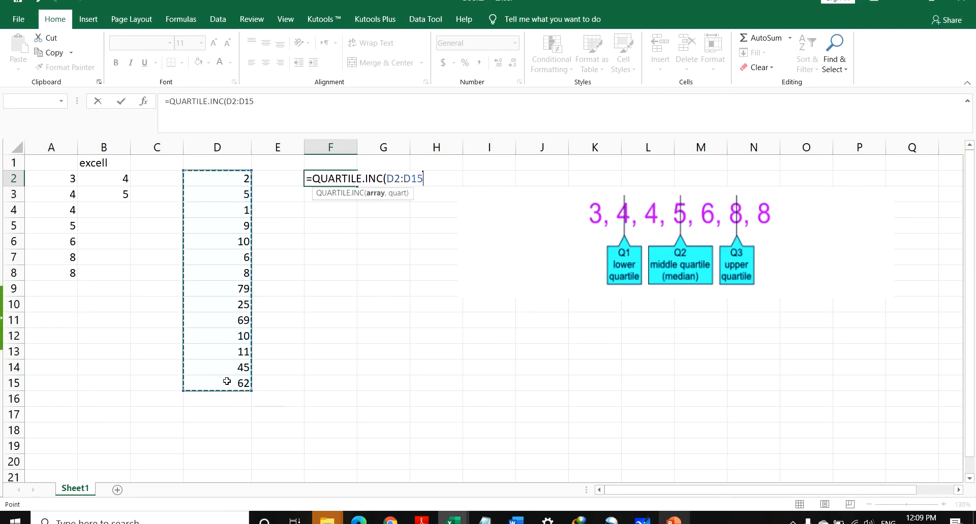
{"action": "type", "text": ",1"}
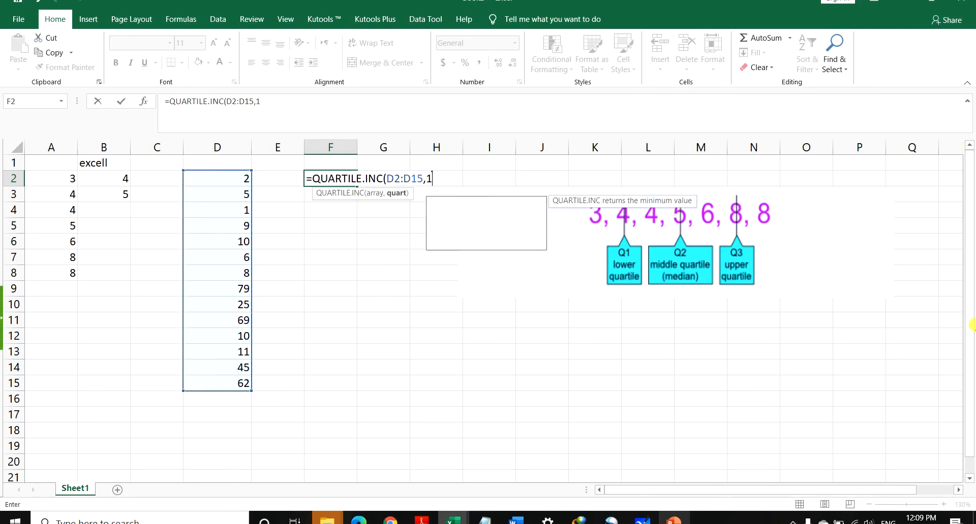
{"action": "type", "text": ")"}
{"action": "key", "text": "Return"}
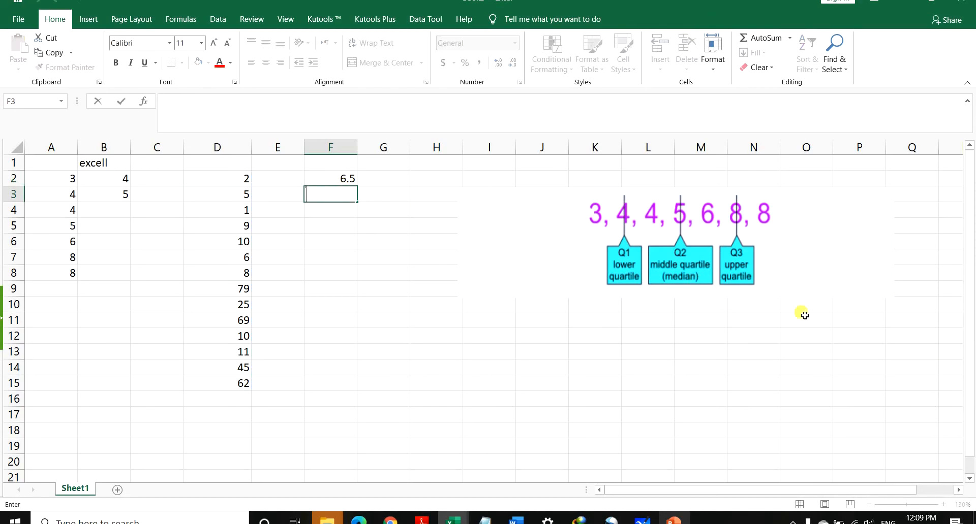
- Calculate the second quartile (median) of the column D values in cell F3 with =QUARTILE.INC(D2:D15,2)
{"action": "type", "text": "=q"}
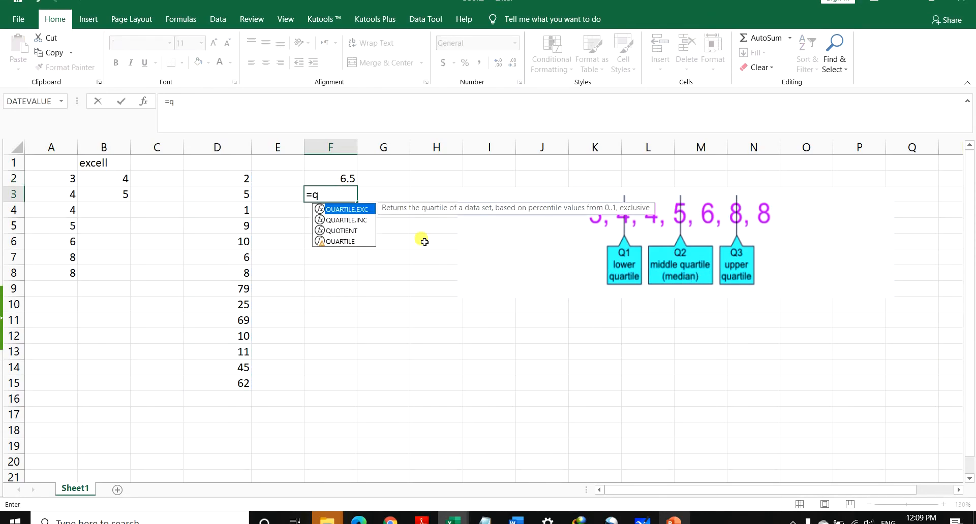
{"action": "double_click", "coordinate": [344, 220]}
{"action": "left_click_drag", "start_coordinate": [226, 179], "coordinate": [239, 388]}
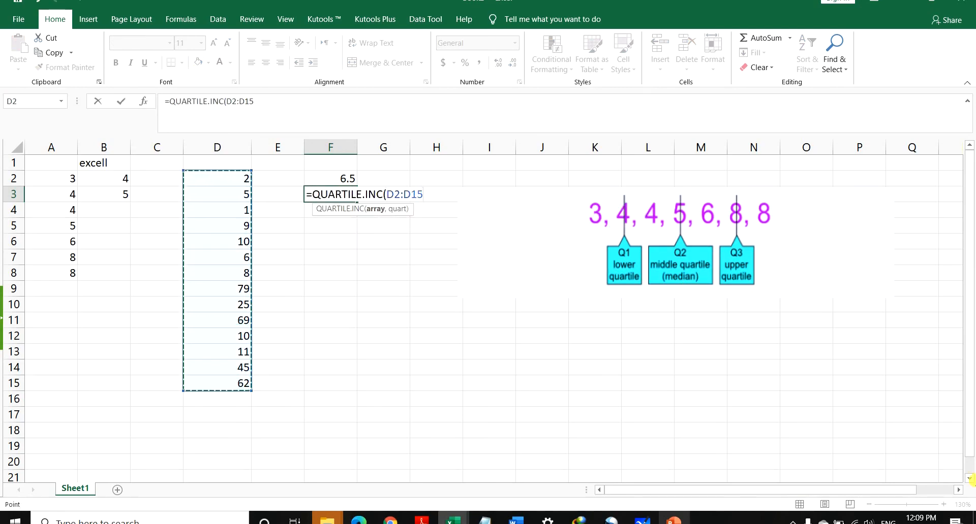
{"action": "type", "text": ",2)"}
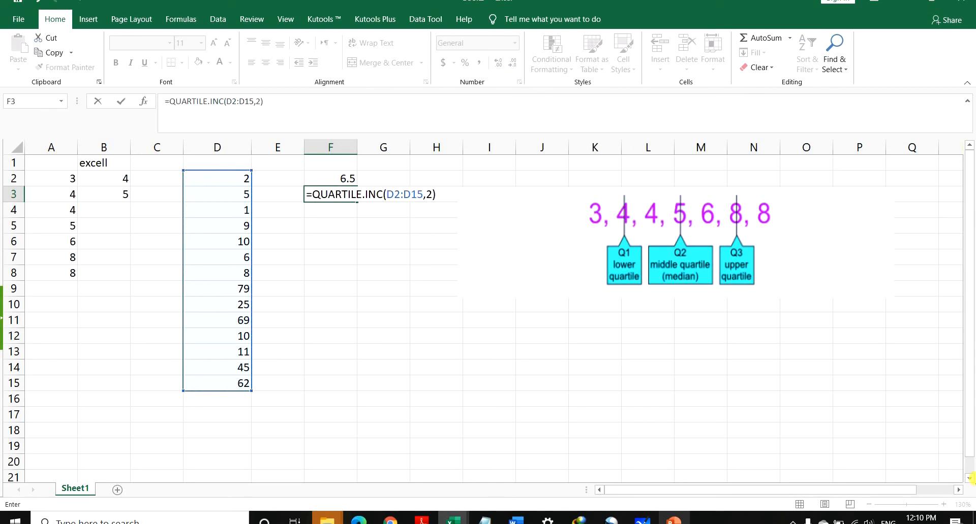
{"action": "key", "text": "Return"}
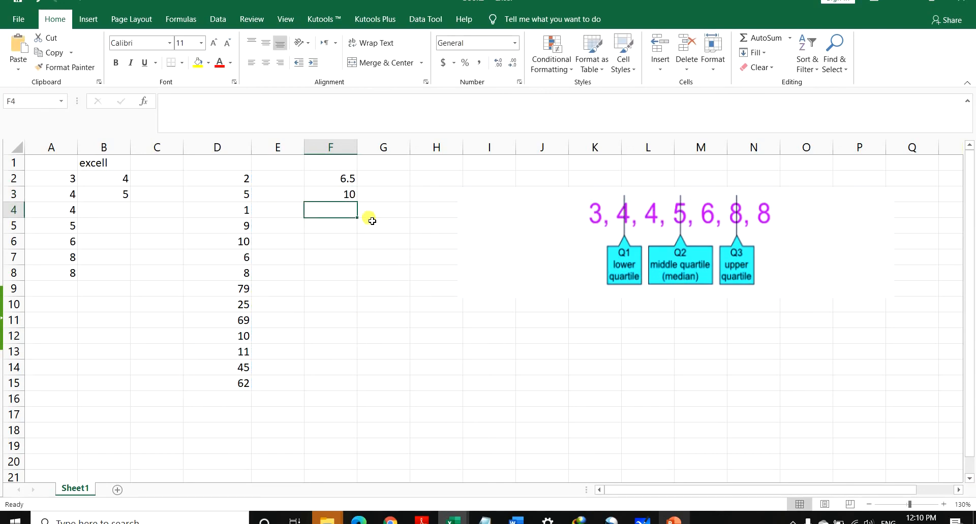
- Calculate the third quartile of the column D values in cell F4 with =QUARTILE.INC(D2:D15,3), and select the results F2:F4
{"action": "double_click", "coordinate": [354, 210]}
{"action": "type", "text": "="}
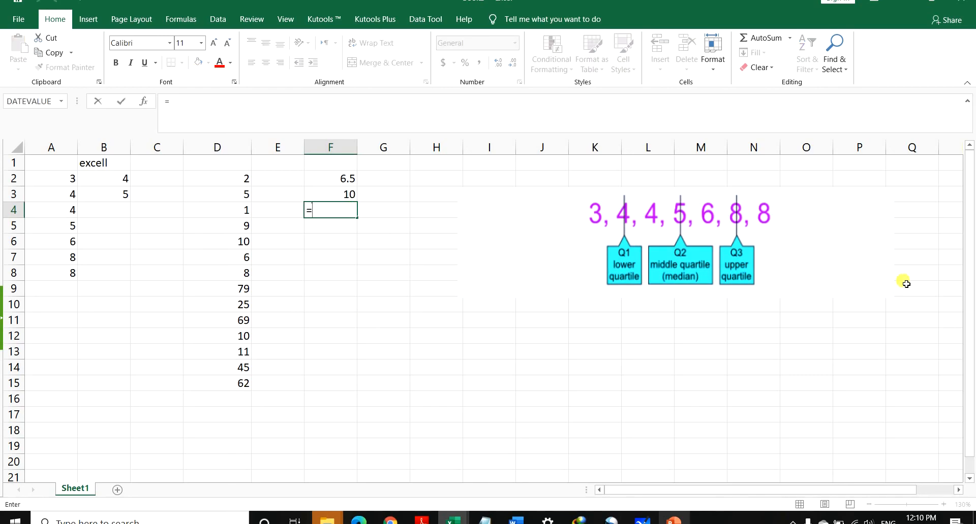
{"action": "type", "text": "q"}
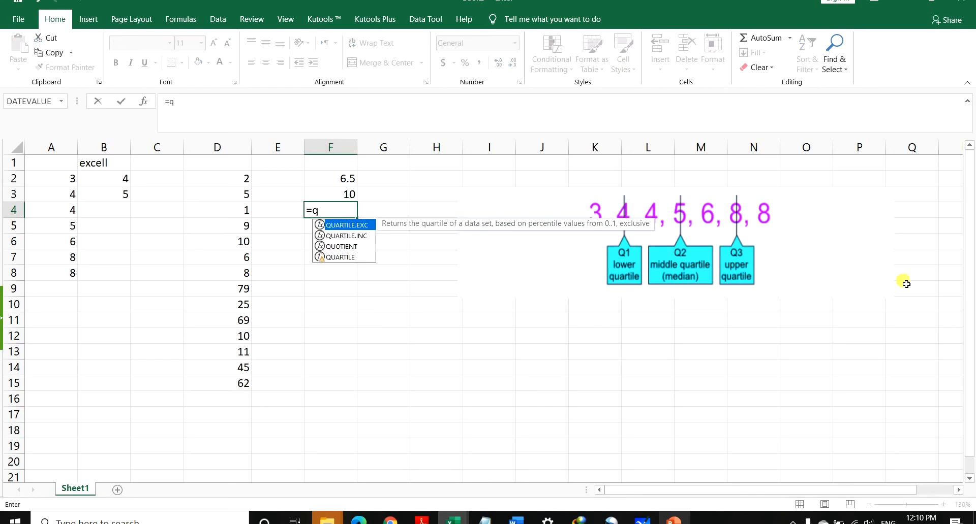
{"action": "double_click", "coordinate": [363, 237]}
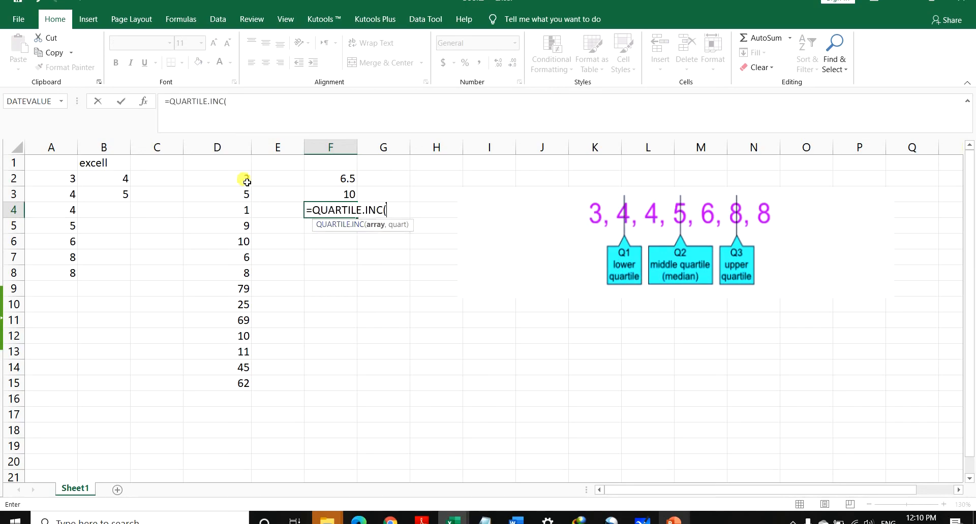
{"action": "left_click_drag", "start_coordinate": [244, 179], "coordinate": [246, 383]}
{"action": "type", "text": ","}
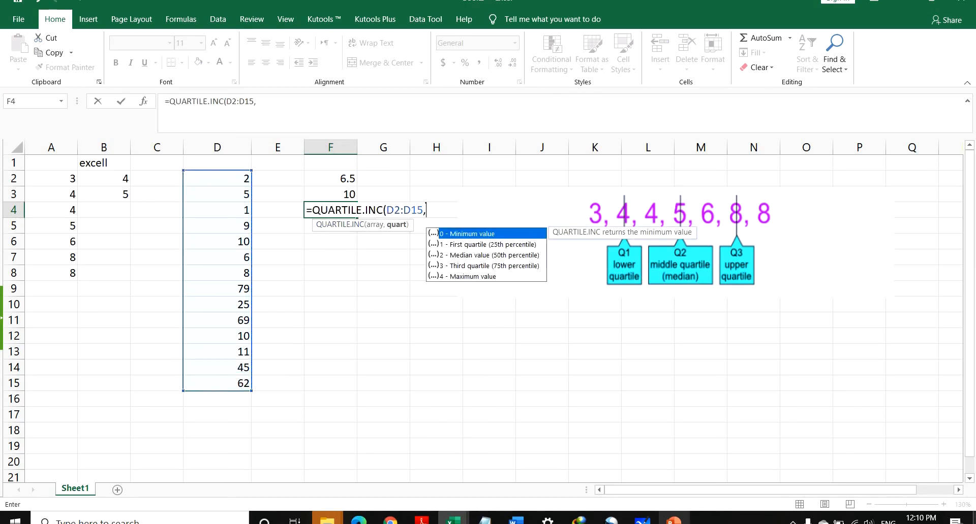
{"action": "type", "text": "3)"}
{"action": "key", "text": "Return"}
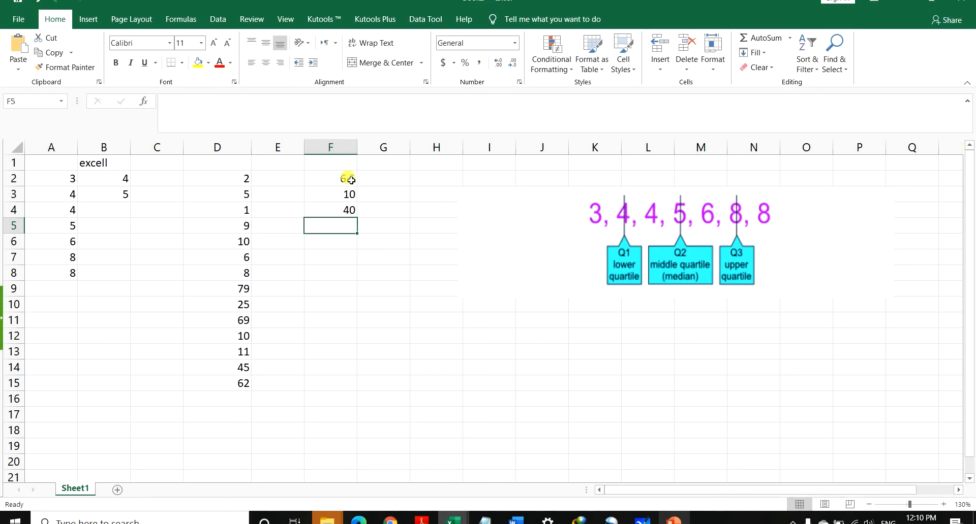
{"action": "left_click_drag", "start_coordinate": [344, 178], "coordinate": [348, 210]}
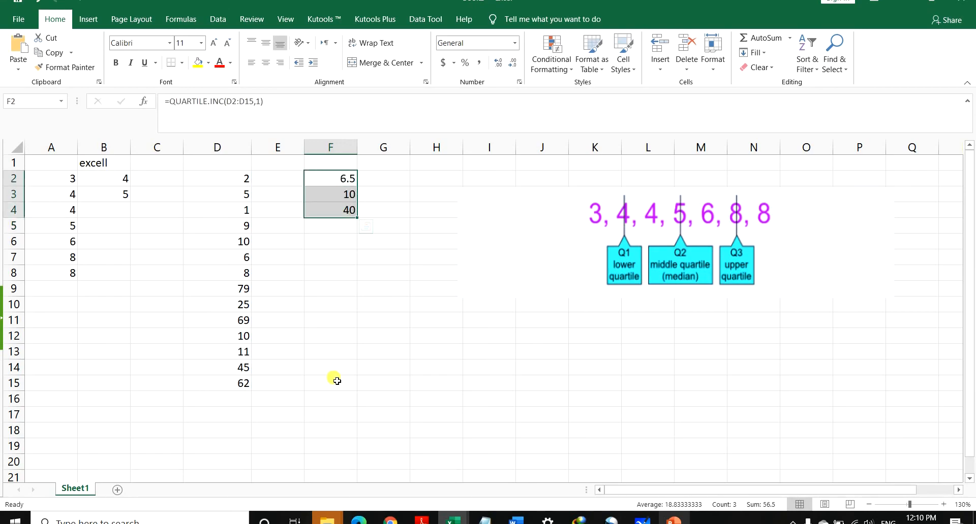